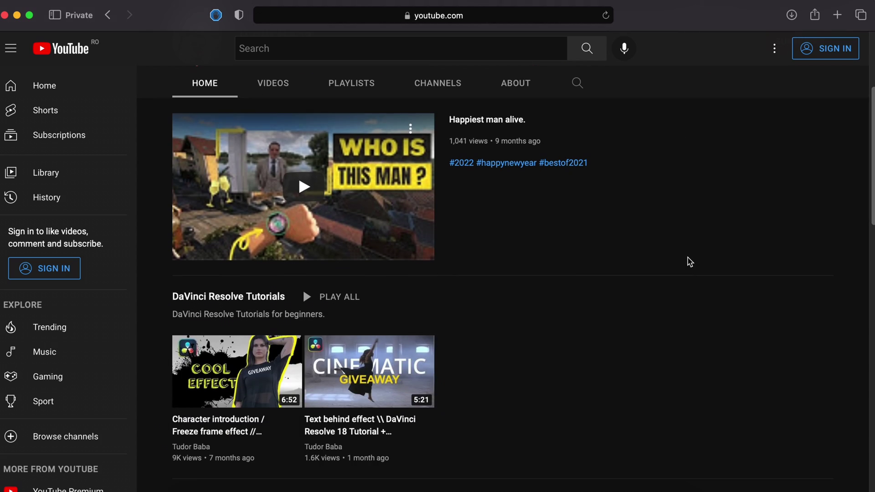
pyautogui.scroll(-5, 689, 261)
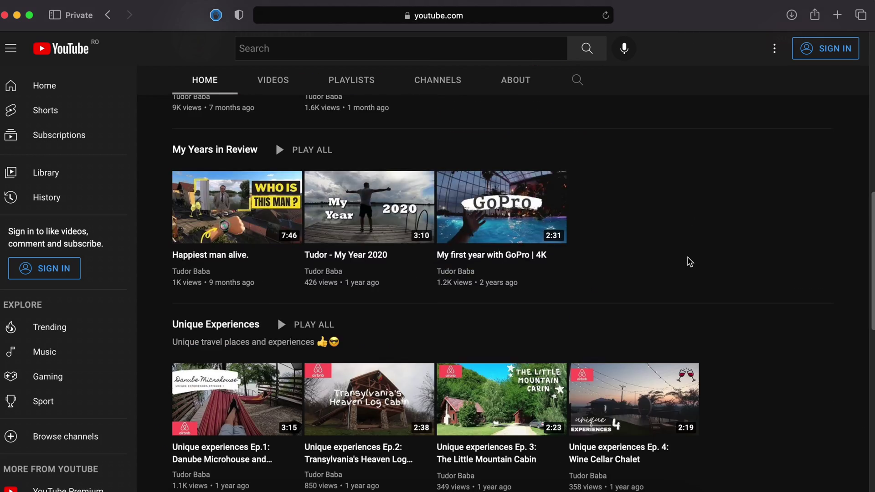
pyautogui.scroll(-2, 689, 262)
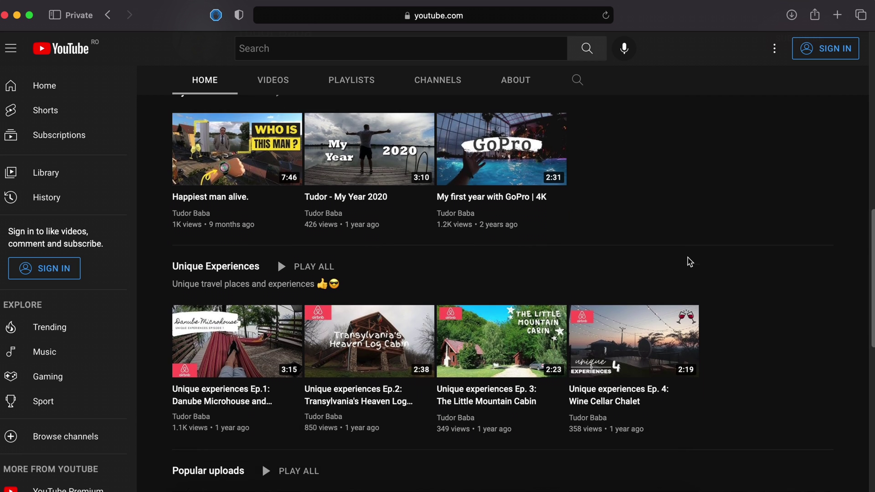
pyautogui.scroll(-5, 689, 262)
pyautogui.scroll(-3, 689, 262)
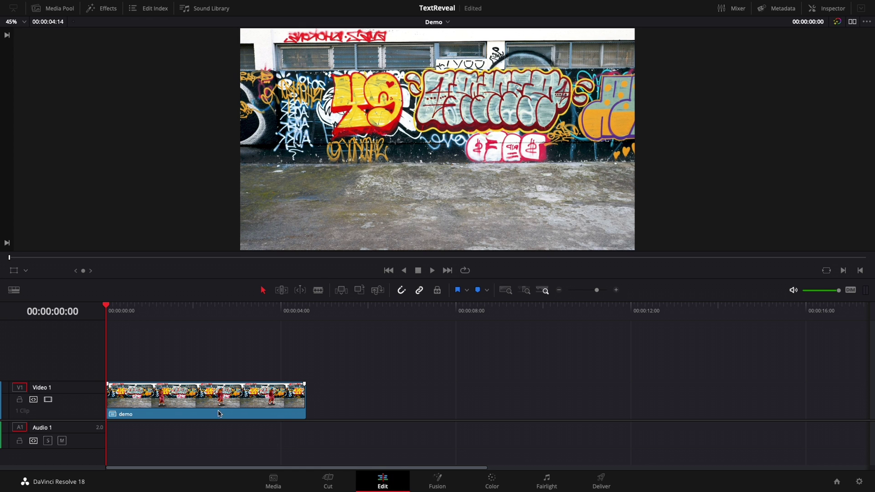
# Step: Scrub through the skateboarding footage and select the demo clip on Video 1
pyautogui.moveTo(107, 308)
pyautogui.mouseDown()
pyautogui.moveTo(276, 312)
pyautogui.moveTo(103, 316)
pyautogui.mouseUp()
pyautogui.click(144, 401)
# Step: In Fusion, add a Text+ node merged over MediaIn1, arranged above Merge1 and selected
pyautogui.click(437, 482)
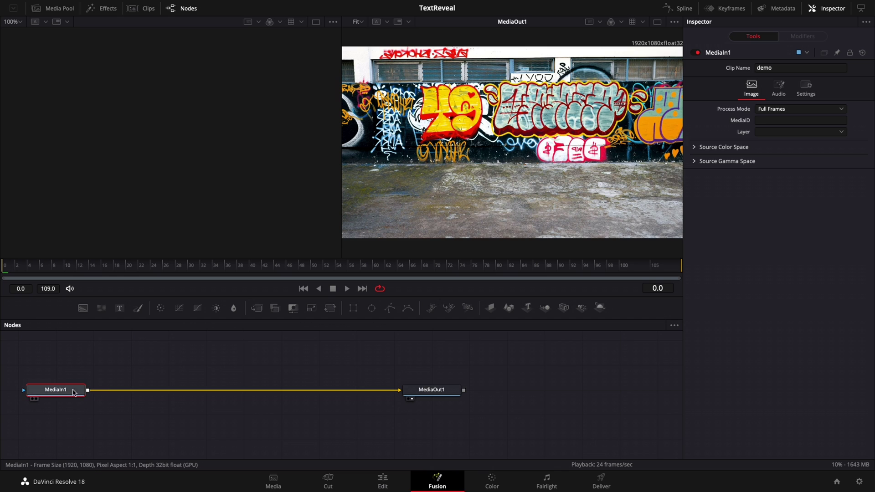
pyautogui.moveTo(71, 393); pyautogui.dragTo(87, 411)
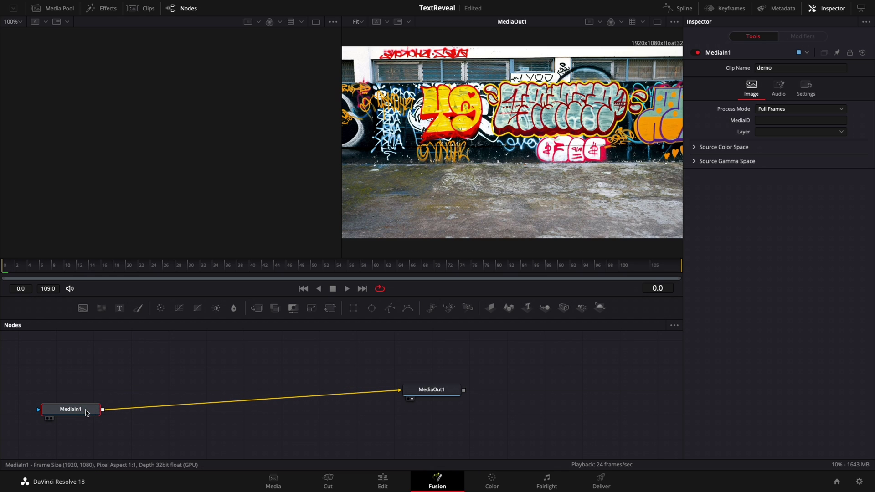
pyautogui.click(120, 309)
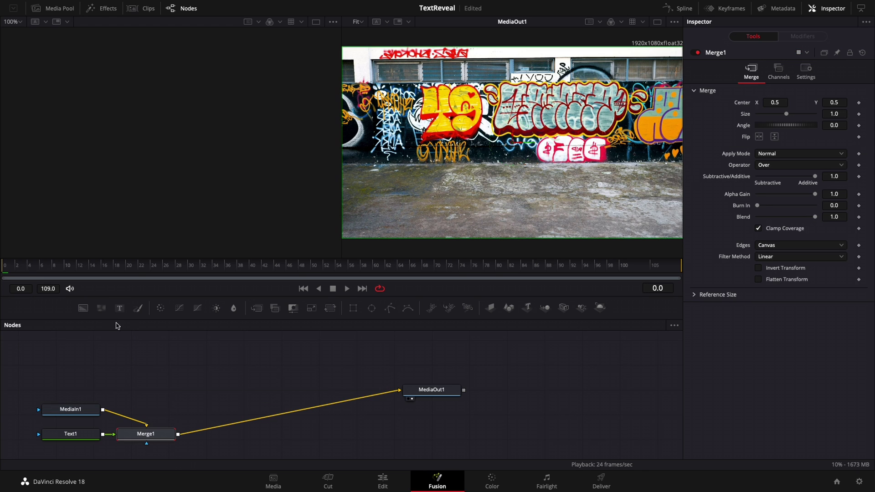
pyautogui.moveTo(78, 435); pyautogui.dragTo(159, 397)
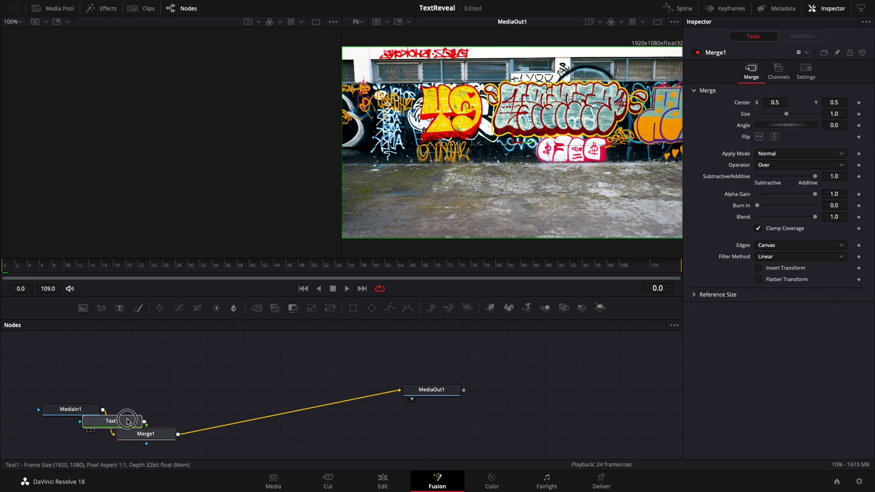
pyautogui.click(159, 395)
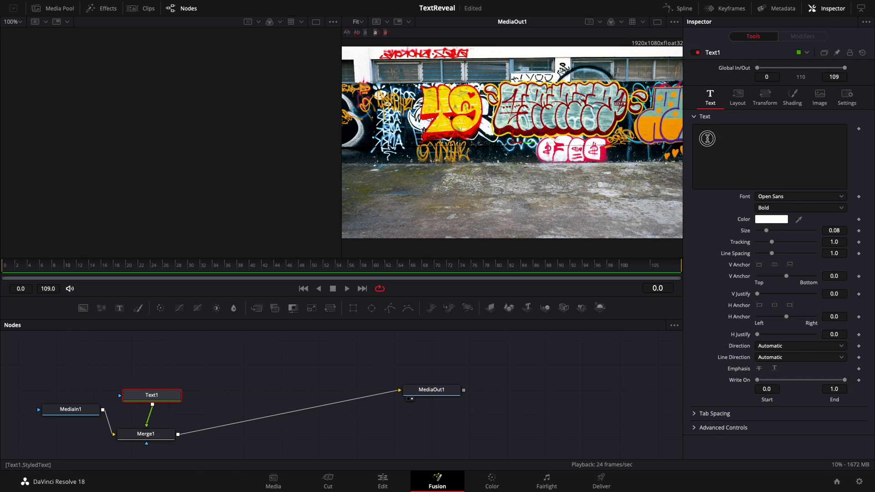
# Step: Enter GIVEAWAY at size about 0.14, move it onto the ground, then save and play
pyautogui.click(707, 138)
pyautogui.write('GI')
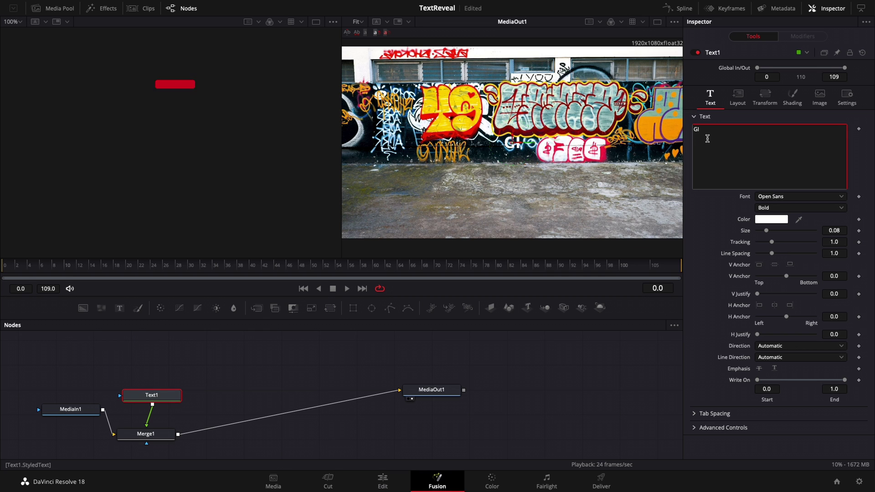
pyautogui.write('VEAWAY')
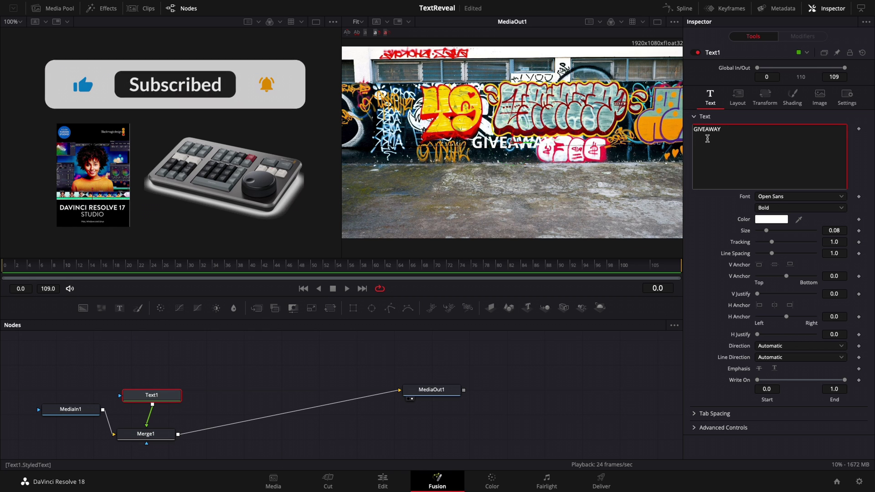
pyautogui.moveTo(766, 231); pyautogui.dragTo(774, 230)
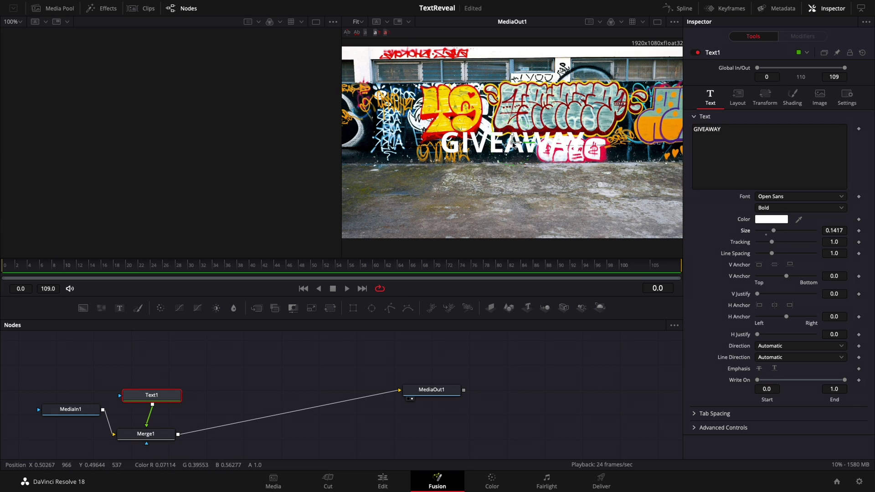
pyautogui.moveTo(511, 142); pyautogui.dragTo(513, 195)
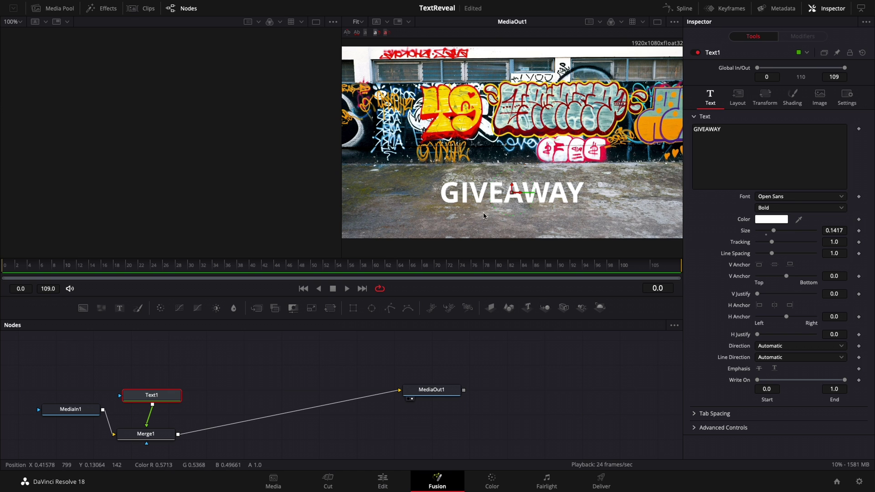
pyautogui.hotkey('ctrl', 's')
pyautogui.click(348, 288)
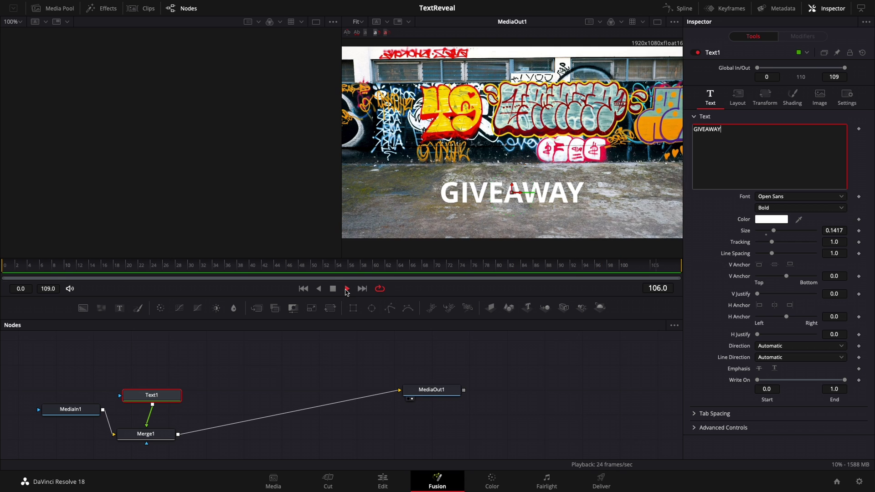
# Step: Stop playback, park the playhead at frame 33 and reselect the Text1 node
pyautogui.click(335, 290)
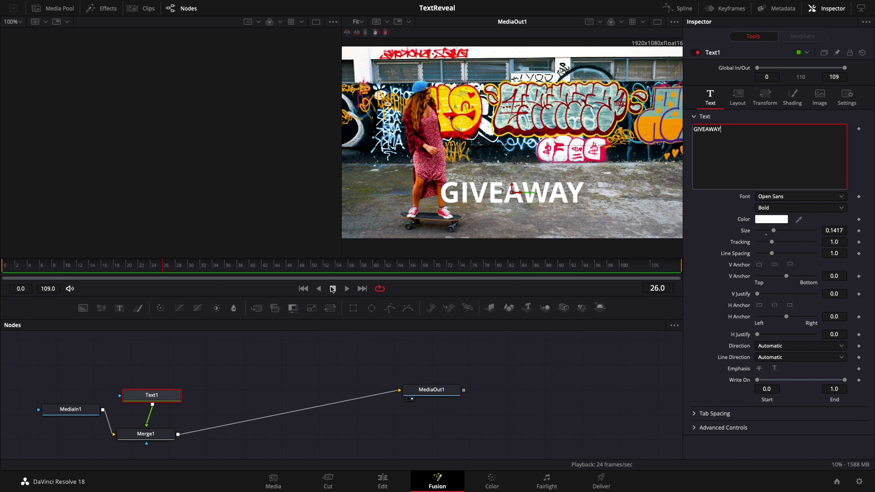
pyautogui.moveTo(165, 267); pyautogui.dragTo(206, 266)
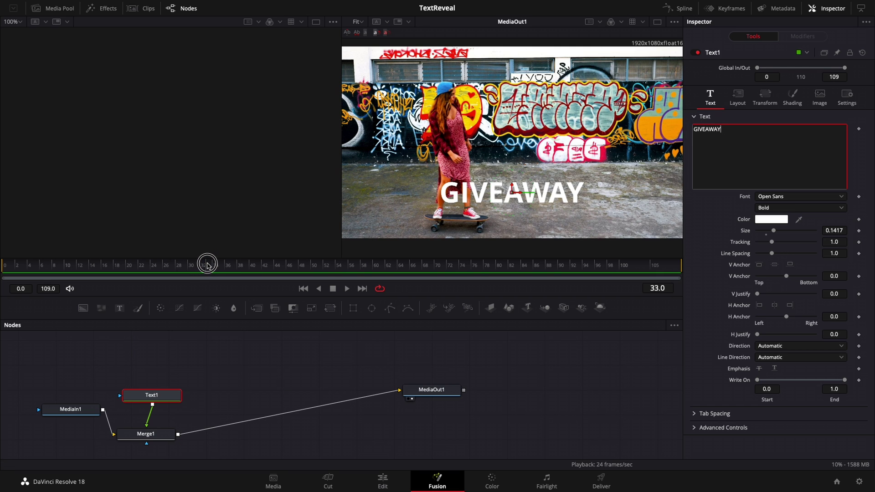
pyautogui.moveTo(151, 396)
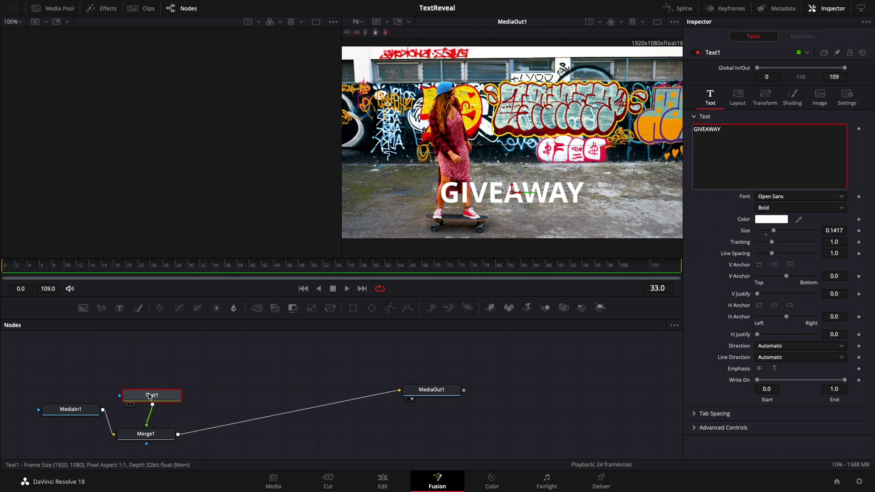
pyautogui.click(168, 400)
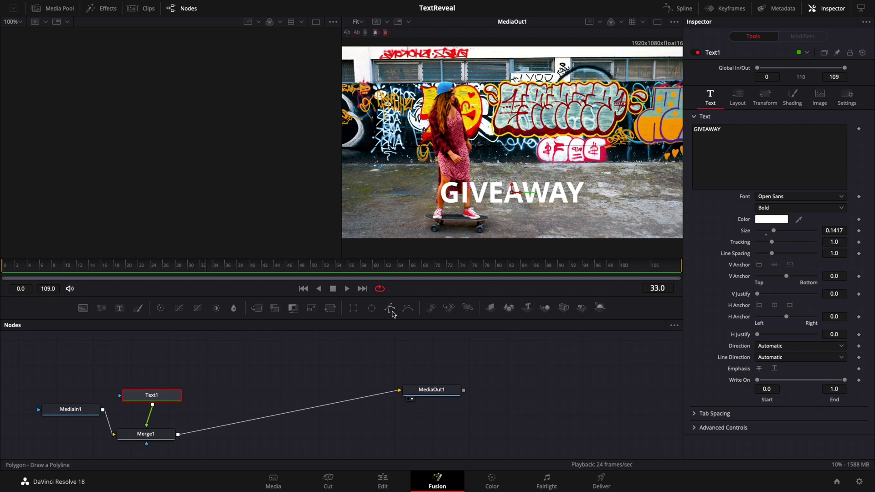
# Step: Add a Polygon mask to Text1, drawn closed from the skater's leg down to the ground and left
pyautogui.click(391, 309)
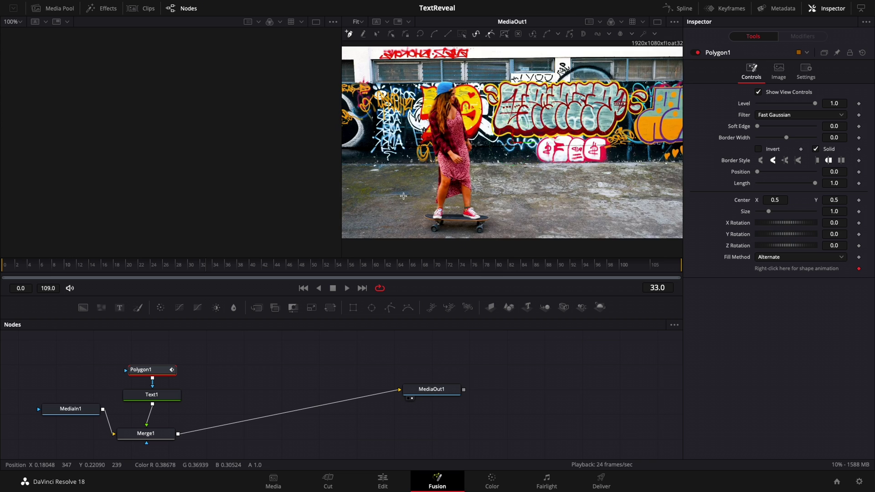
pyautogui.scroll(2, 403, 196)
pyautogui.scroll(1, 401, 201)
pyautogui.scroll(1, 401, 205)
pyautogui.scroll(1, 400, 211)
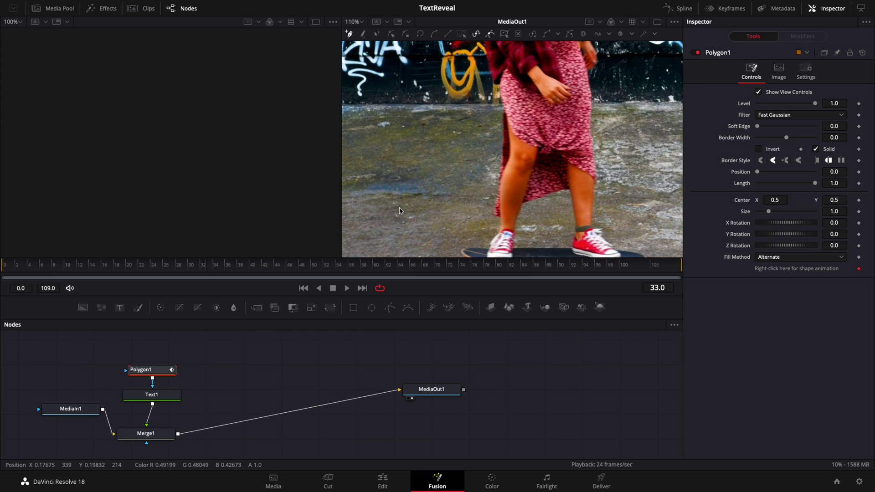
pyautogui.moveTo(426, 195); pyautogui.dragTo(454, 183)
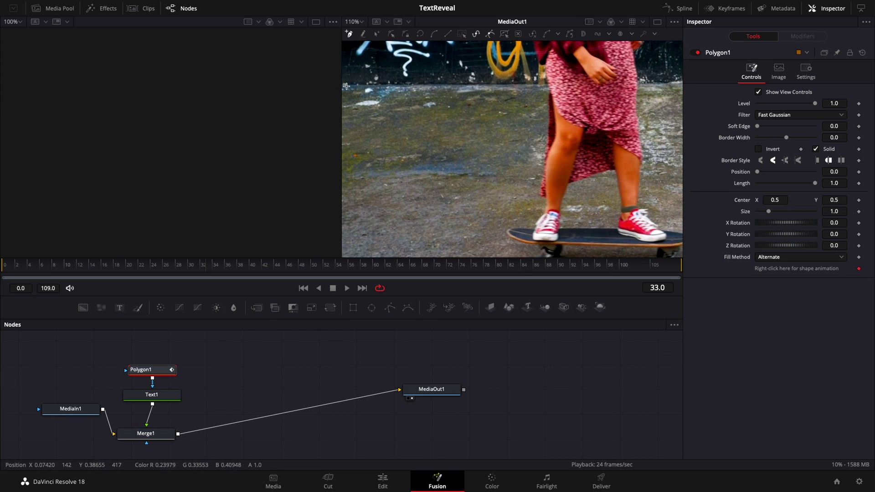
pyautogui.click(546, 84)
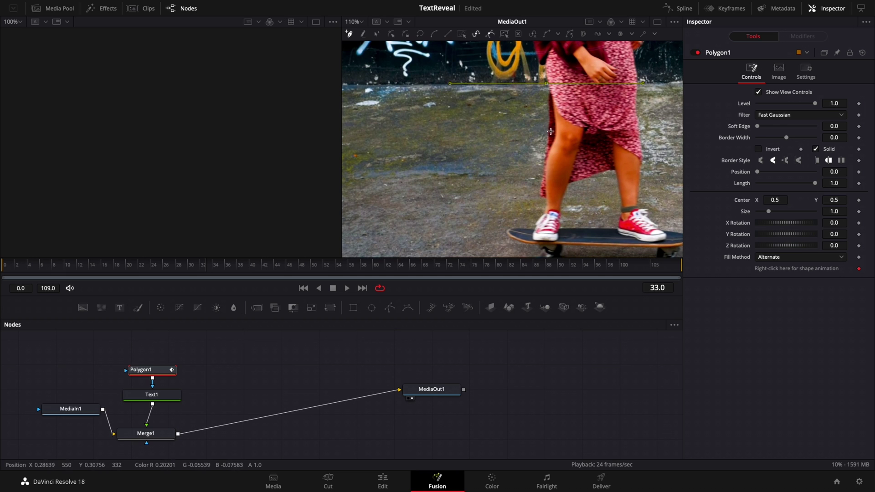
pyautogui.click(548, 135)
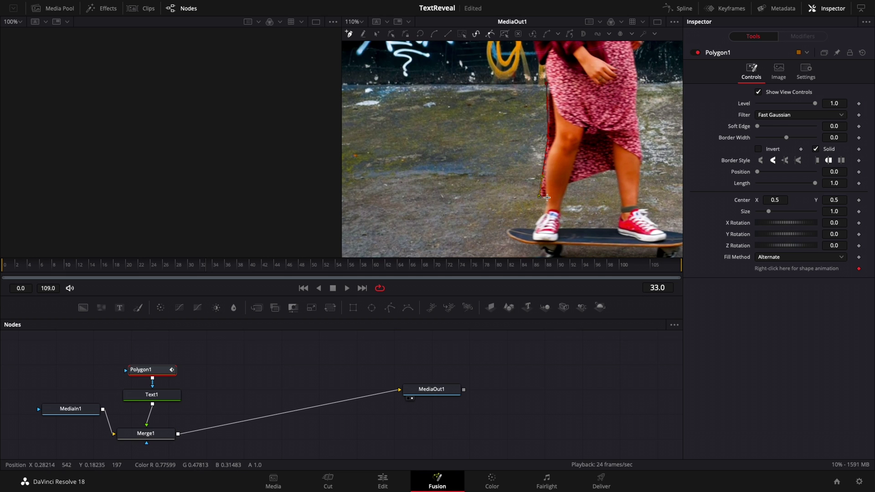
pyautogui.click(537, 229)
pyautogui.click(364, 232)
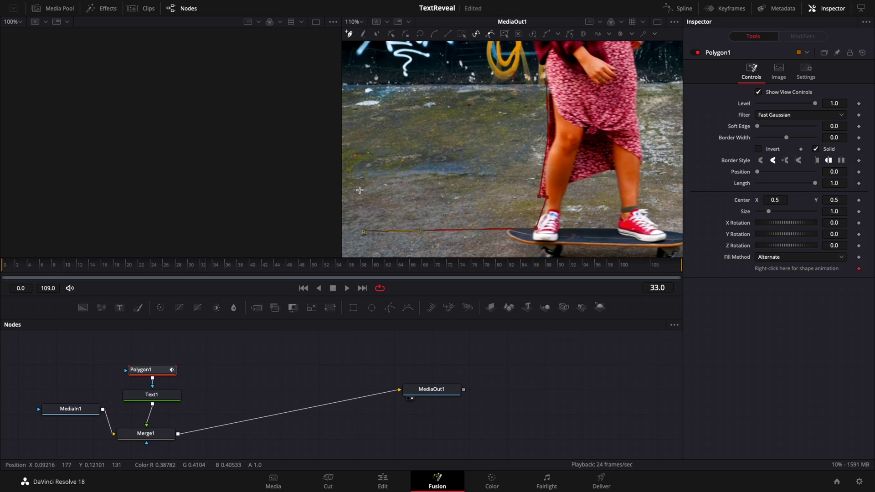
pyautogui.click(351, 87)
pyautogui.click(546, 85)
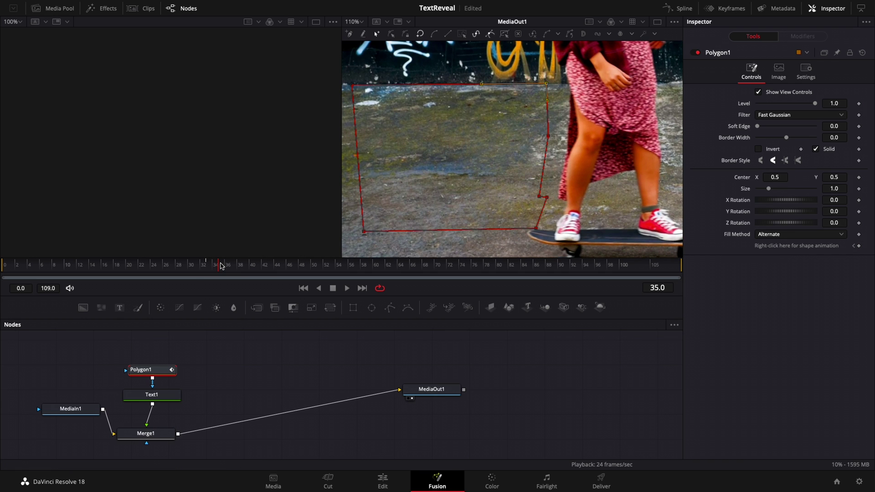
# Step: Move the mask's right-edge points to trace the skater's leg so the G appears
pyautogui.moveTo(547, 86); pyautogui.dragTo(569, 85)
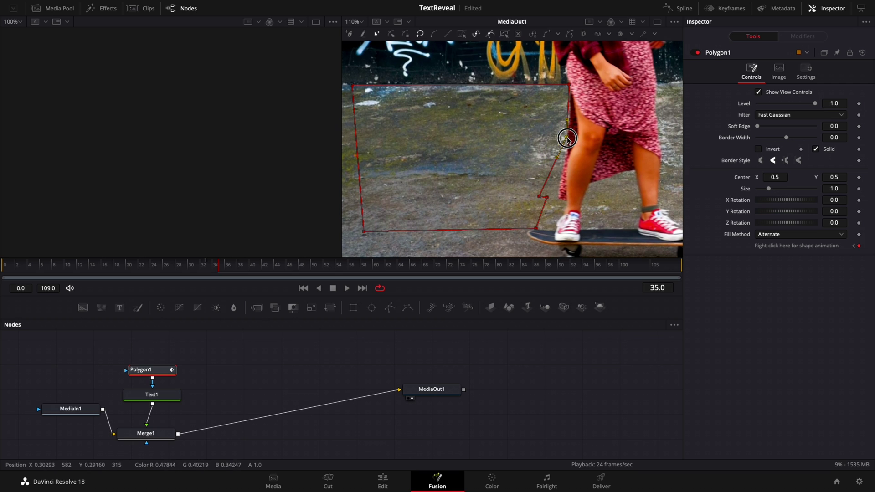
pyautogui.moveTo(545, 133); pyautogui.dragTo(564, 146)
pyautogui.moveTo(539, 197); pyautogui.dragTo(559, 197)
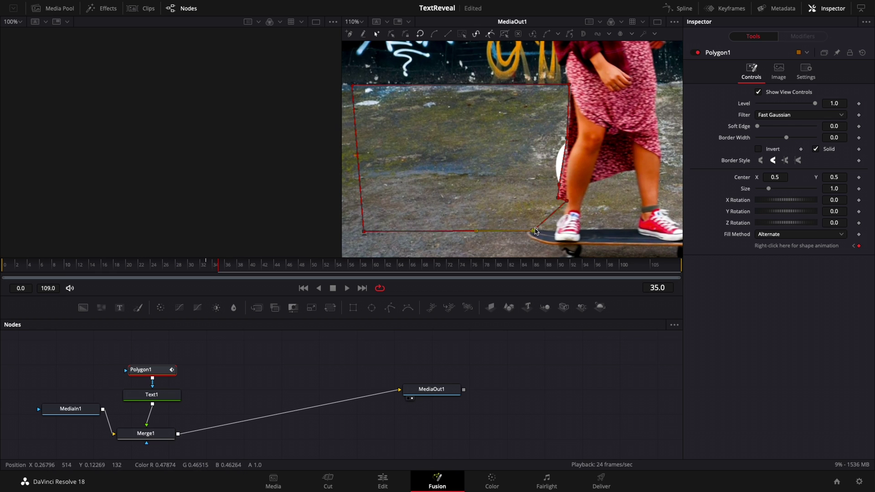
pyautogui.moveTo(535, 231); pyautogui.dragTo(554, 230)
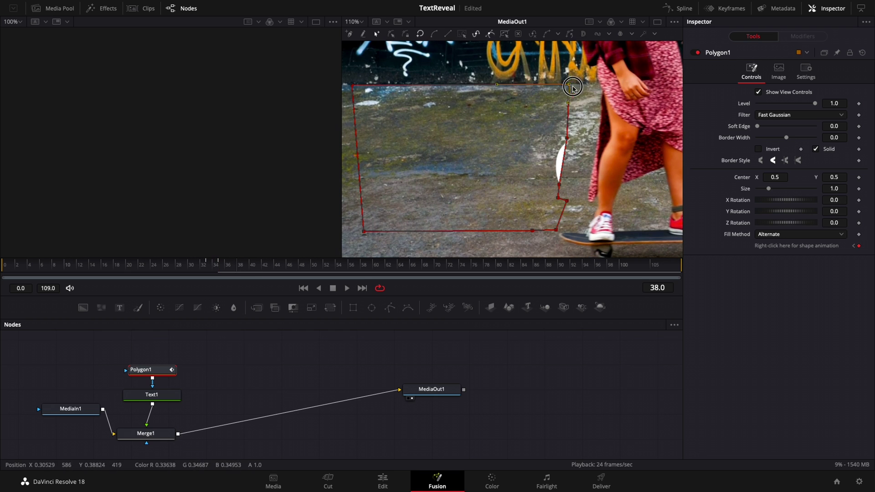
pyautogui.moveTo(569, 86); pyautogui.dragTo(602, 86)
pyautogui.moveTo(567, 139); pyautogui.dragTo(596, 142)
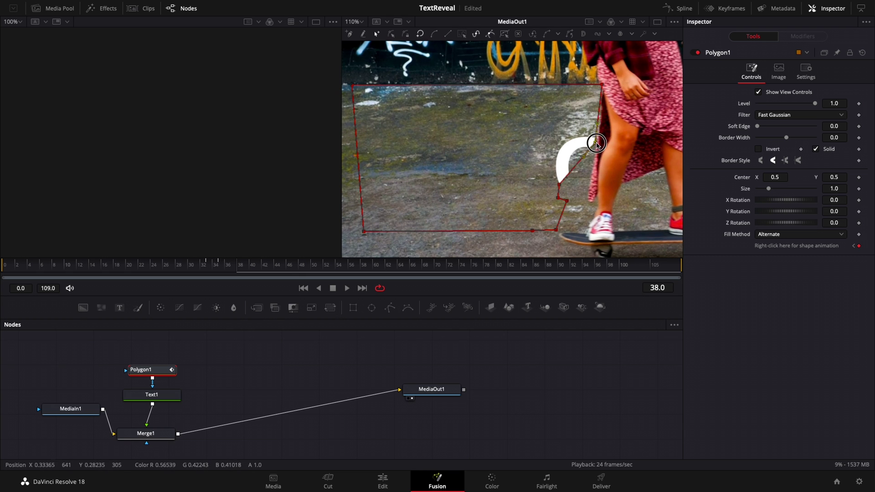
pyautogui.moveTo(559, 184)
pyautogui.mouseDown()
pyautogui.moveTo(590, 183)
pyautogui.moveTo(595, 200)
pyautogui.mouseUp()
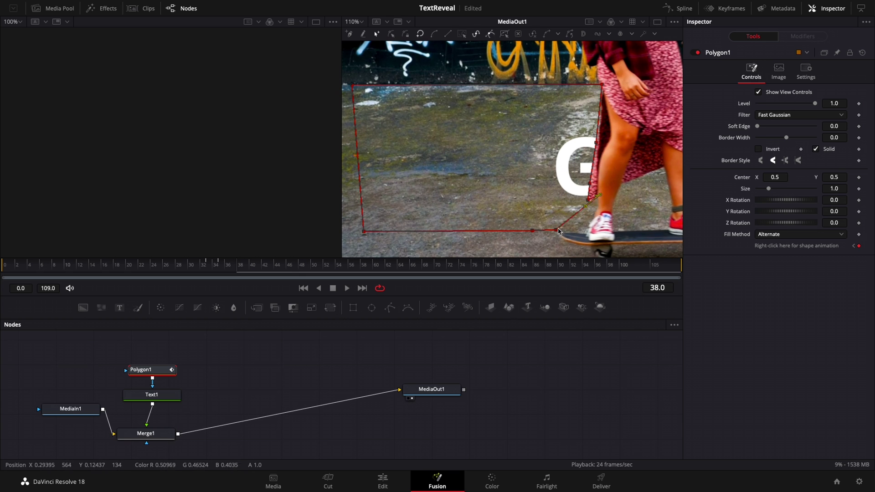
# Step: Step through frames, reshaping the mask edge along the skater's leg to reveal more letters
pyautogui.press('Right')
pyautogui.press('Right')
pyautogui.press('Right')
pyautogui.hotkey('shift', 'Right')
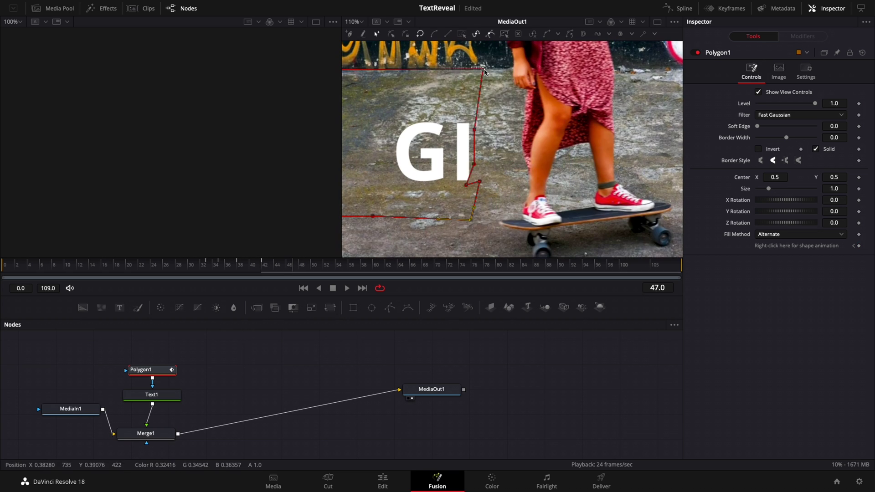
pyautogui.moveTo(588, 207)
pyautogui.mouseDown()
pyautogui.moveTo(478, 171)
pyautogui.moveTo(570, 180)
pyautogui.moveTo(595, 171)
pyautogui.mouseUp()
pyautogui.hotkey('shift', 'Right')
pyautogui.hotkey('shift', 'Right')
pyautogui.press('Right')
pyautogui.press('Right')
pyautogui.moveTo(506, 154); pyautogui.dragTo(466, 133)
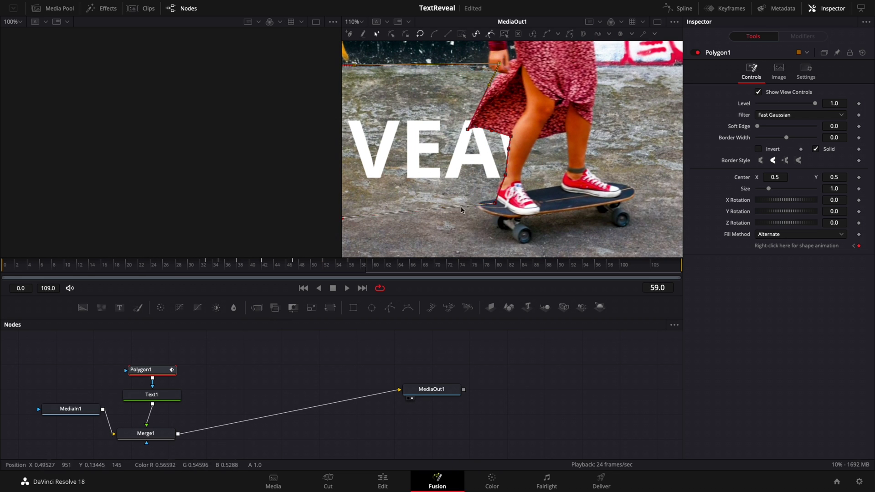
pyautogui.press('Right')
pyautogui.press('Right')
pyautogui.press('Right')
pyautogui.press('Right')
pyautogui.press('Right')
pyautogui.press('Right')
pyautogui.moveTo(492, 198)
pyautogui.mouseDown()
pyautogui.moveTo(466, 190)
pyautogui.moveTo(465, 113)
pyautogui.moveTo(483, 166)
pyautogui.moveTo(524, 106)
pyautogui.mouseUp()
# Step: Keep advancing to frame 83, shifting right-side mask points along the leg down to the wheel
pyautogui.press('Right')
pyautogui.press('Right')
pyautogui.press('Right')
pyautogui.press('Right')
pyautogui.press('Right')
pyautogui.press('Right')
pyautogui.moveTo(508, 135); pyautogui.dragTo(546, 129)
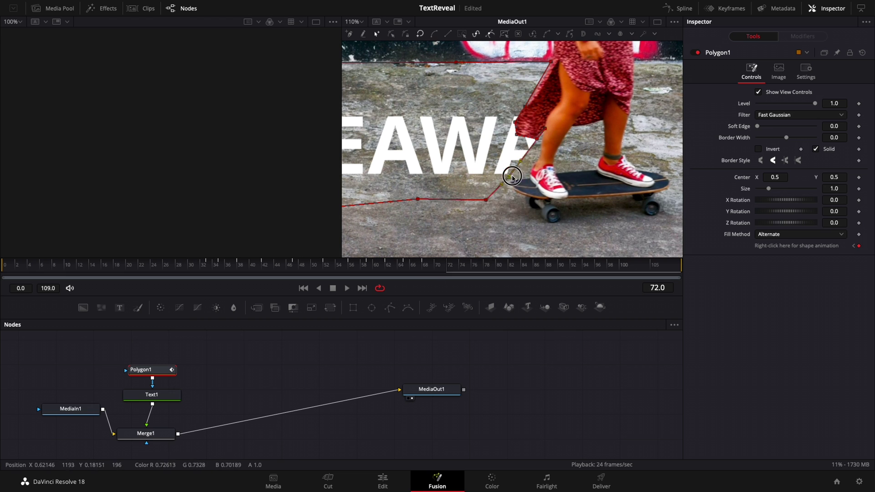
pyautogui.moveTo(494, 180); pyautogui.dragTo(546, 192)
pyautogui.press('Right')
pyautogui.press('Right')
pyautogui.moveTo(540, 136)
pyautogui.mouseDown()
pyautogui.moveTo(548, 100)
pyautogui.moveTo(586, 127)
pyautogui.mouseUp()
pyautogui.press('Right')
pyautogui.press('Right')
pyautogui.press('Right')
pyautogui.press('Right')
pyautogui.press('Right')
pyautogui.press('Right')
pyautogui.press('Right')
pyautogui.press('Right')
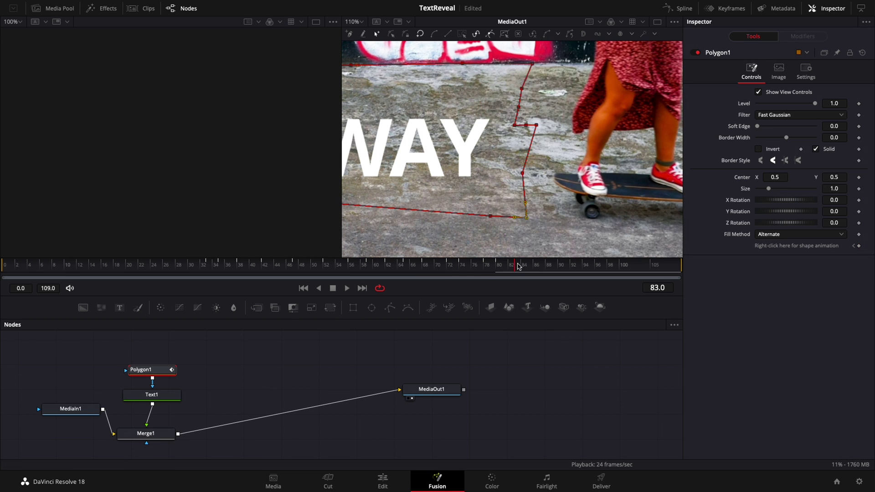
pyautogui.moveTo(518, 123)
pyautogui.mouseDown()
pyautogui.moveTo(568, 130)
pyautogui.moveTo(579, 141)
pyautogui.mouseUp()
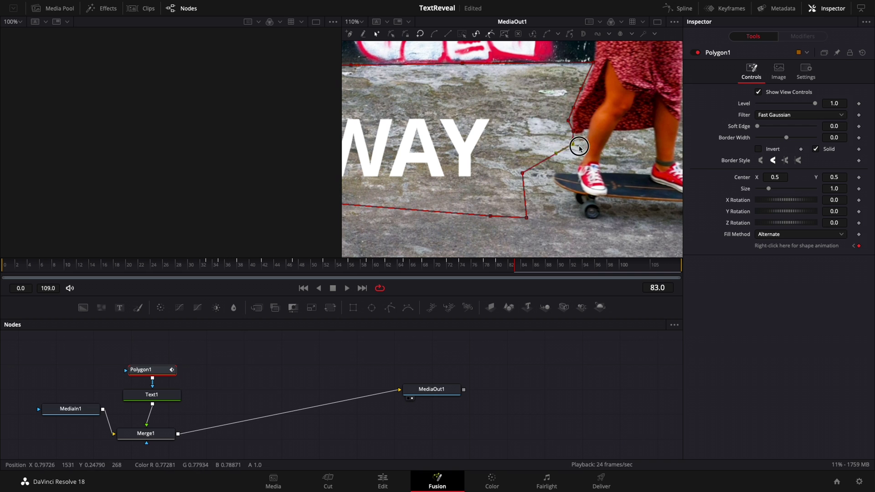
pyautogui.moveTo(523, 173)
pyautogui.mouseDown()
pyautogui.moveTo(576, 206)
pyautogui.moveTo(579, 222)
pyautogui.mouseUp()
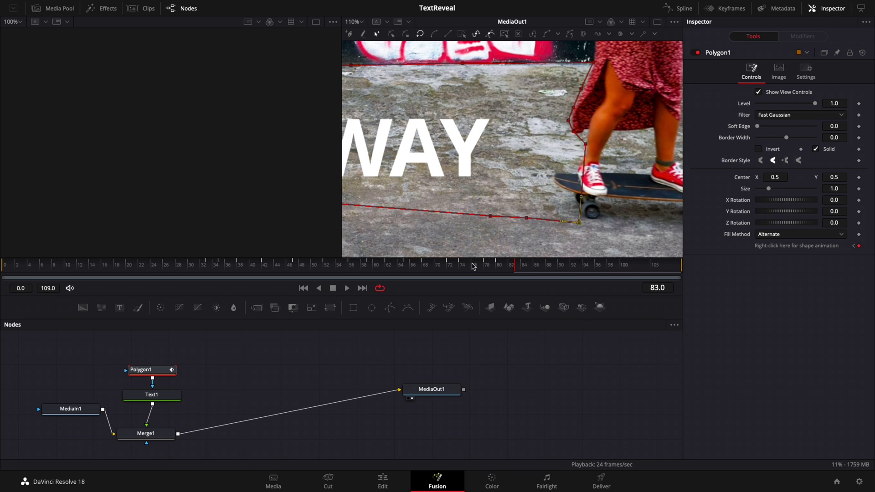
# Step: Check frames 76, 70, 66, 63 and 69, nudging a mask point onto the leg at 66
pyautogui.click(473, 265)
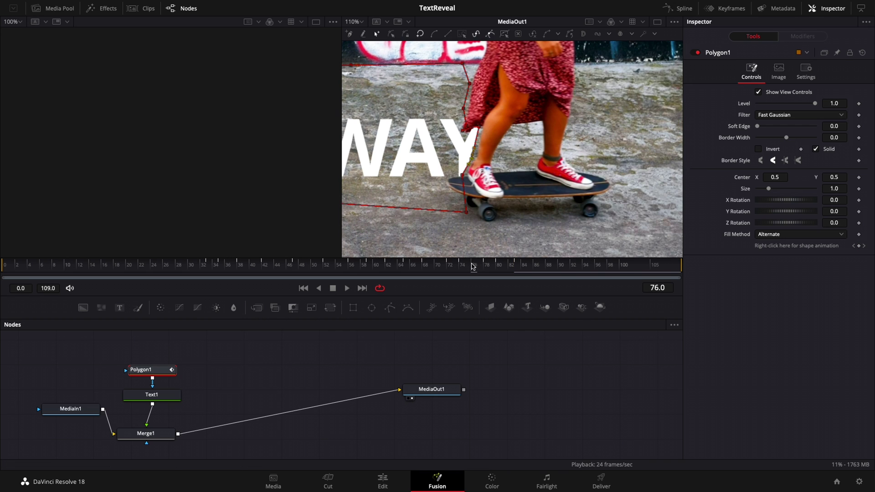
pyautogui.click(434, 265)
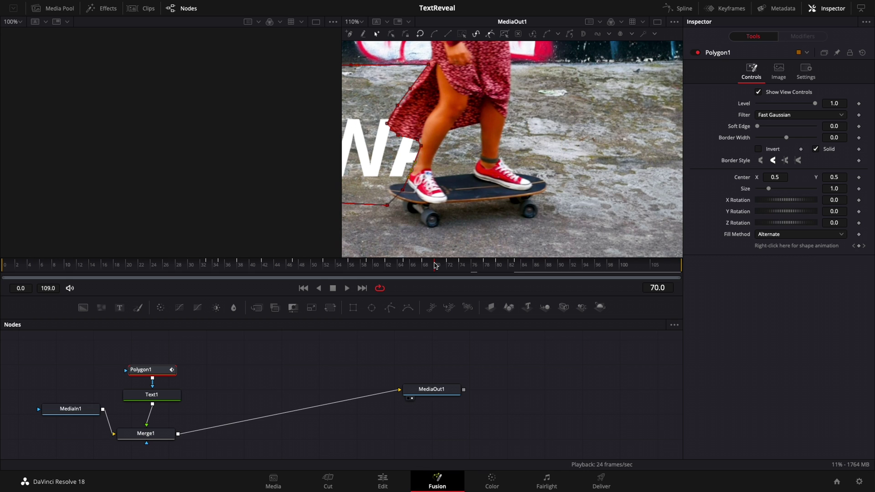
pyautogui.click(413, 265)
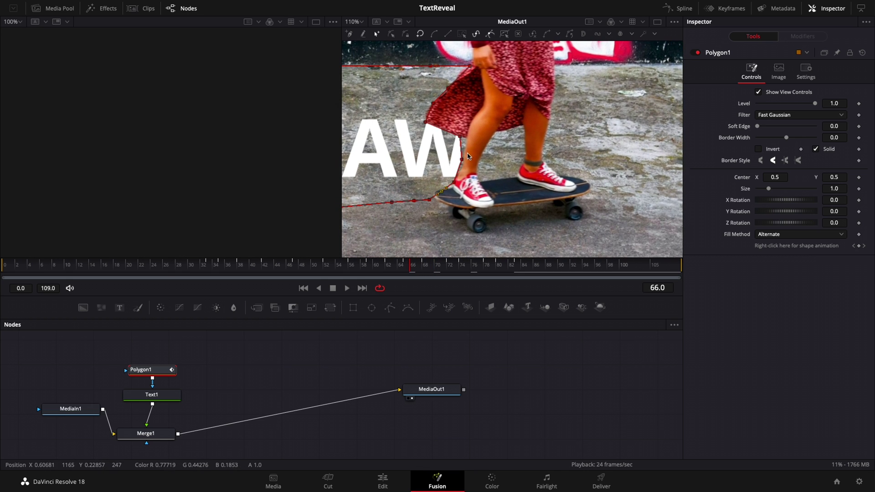
pyautogui.moveTo(461, 146); pyautogui.dragTo(467, 141)
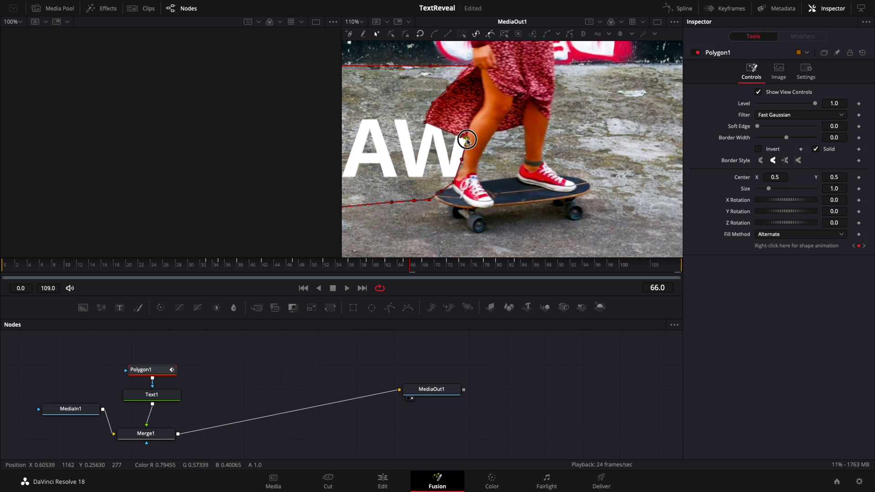
pyautogui.click(395, 266)
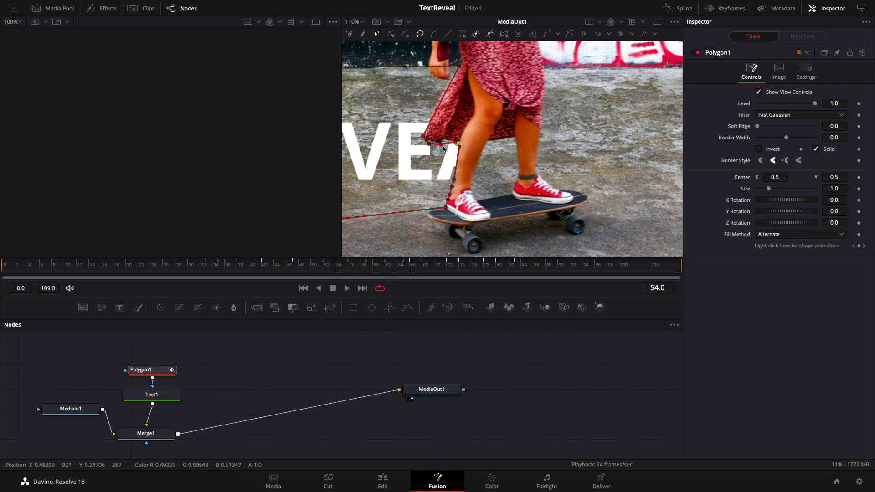
pyautogui.click(434, 266)
pyautogui.click(394, 266)
# Step: At frame 44 move a mask point onto the leg, then lower one toward the skateboard at the AWAY frame
pyautogui.click(309, 265)
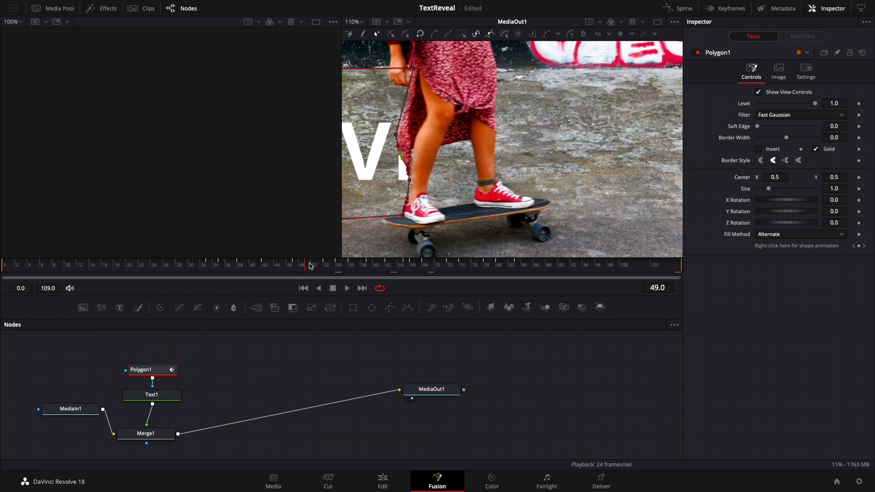
pyautogui.press('Left')
pyautogui.press('Left')
pyautogui.press('Left')
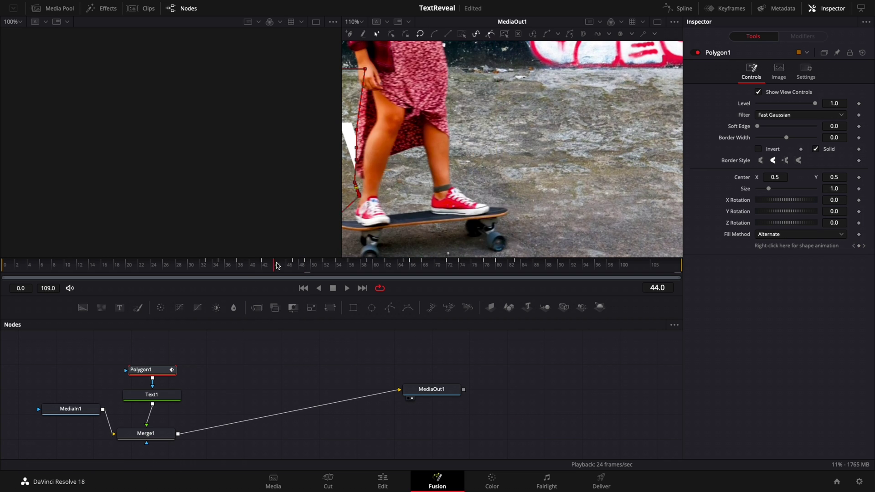
pyautogui.click(441, 187)
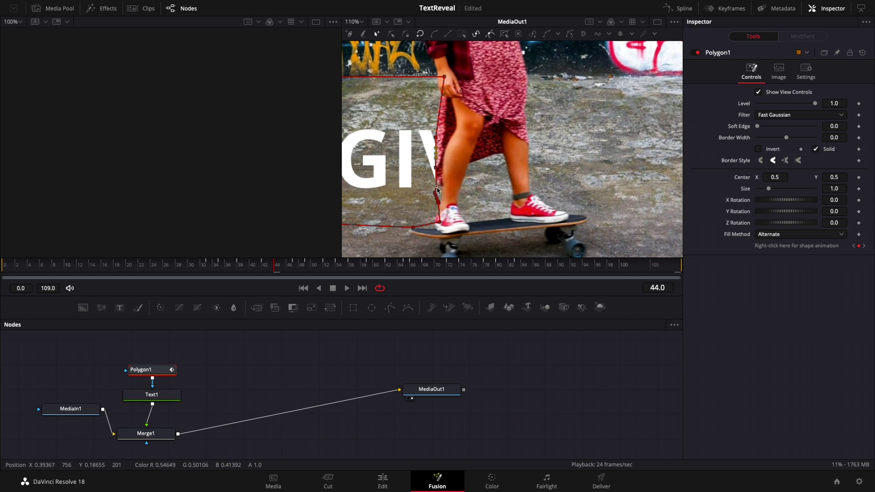
pyautogui.moveTo(437, 190); pyautogui.dragTo(445, 189)
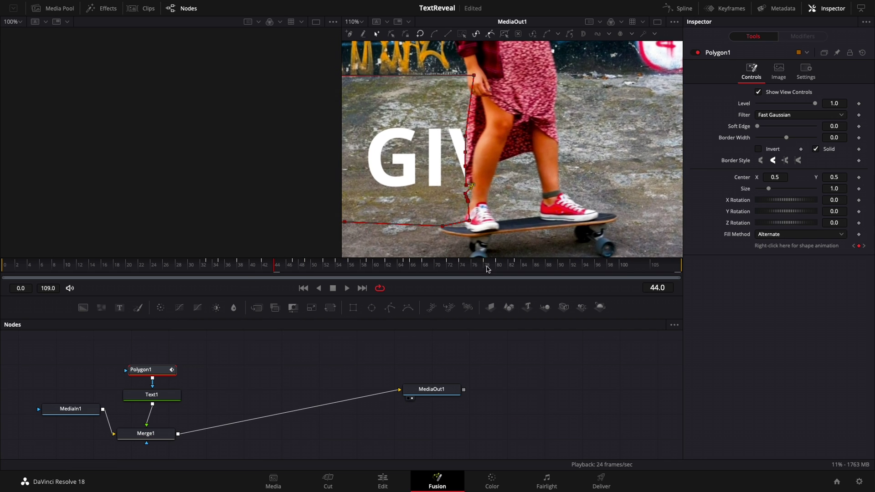
pyautogui.moveTo(504, 264); pyautogui.dragTo(473, 265)
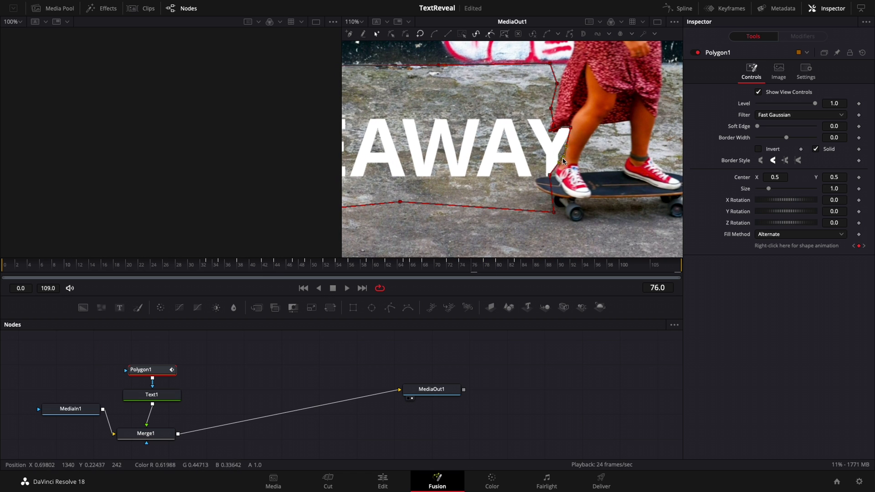
pyautogui.moveTo(560, 163); pyautogui.dragTo(556, 186)
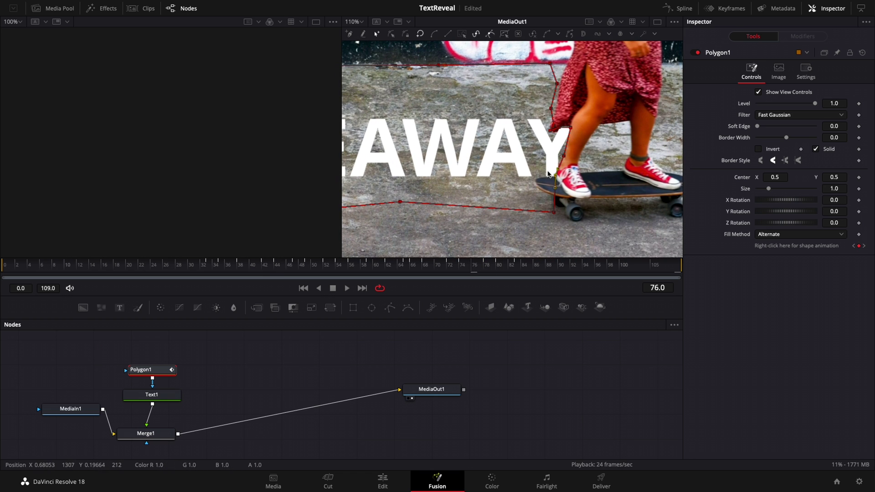
pyautogui.scroll(5, 568, 144)
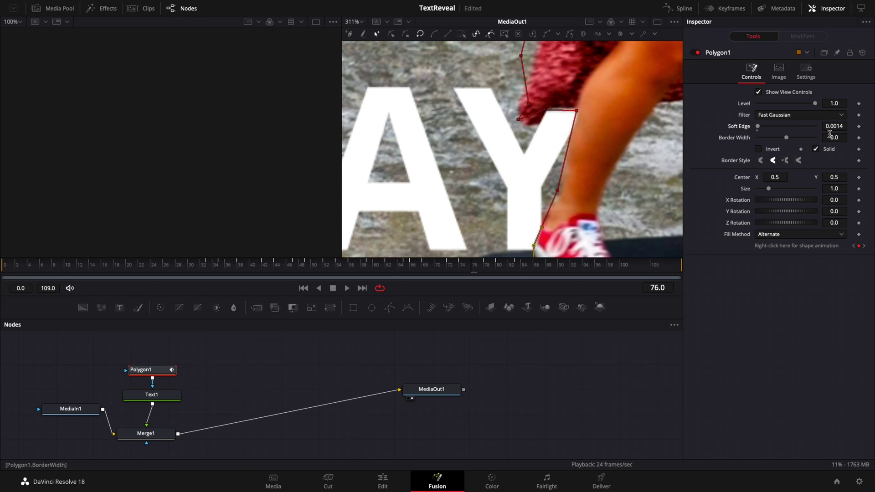
# Step: Pull the Polygon1 Border Width slightly inward toward -0.0014
pyautogui.moveTo(829, 135); pyautogui.dragTo(828, 138)
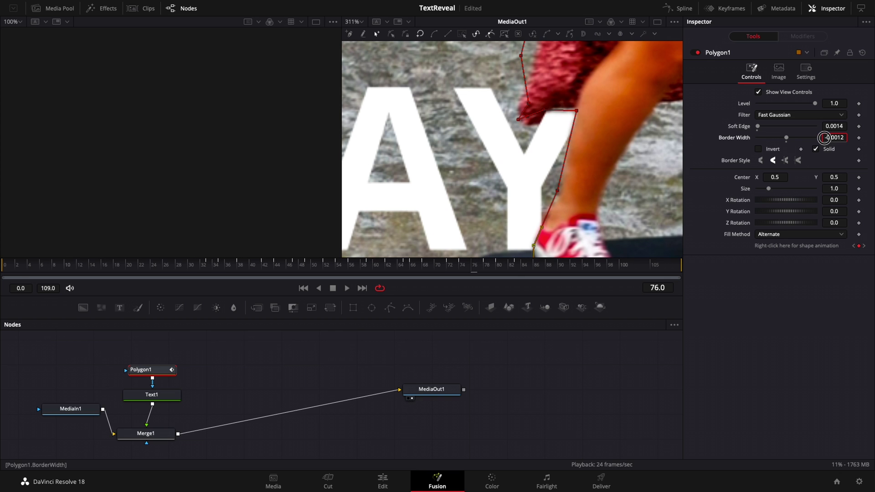
pyautogui.moveTo(825, 138); pyautogui.dragTo(824, 137)
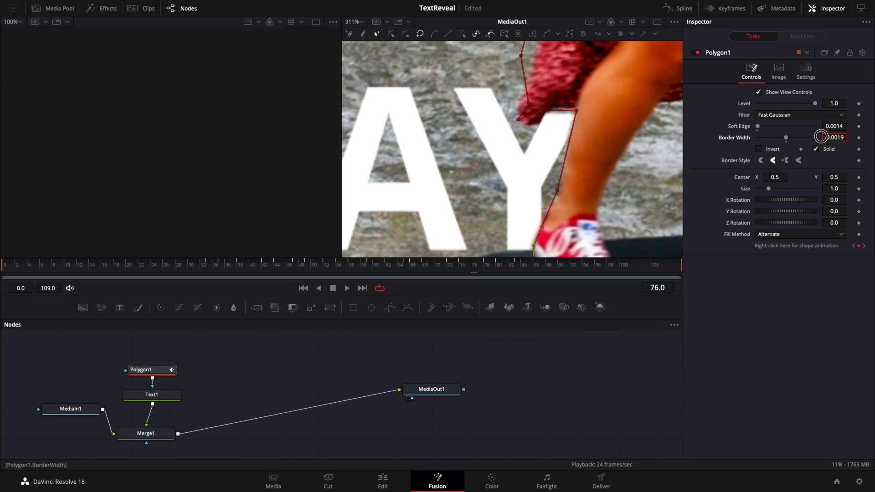